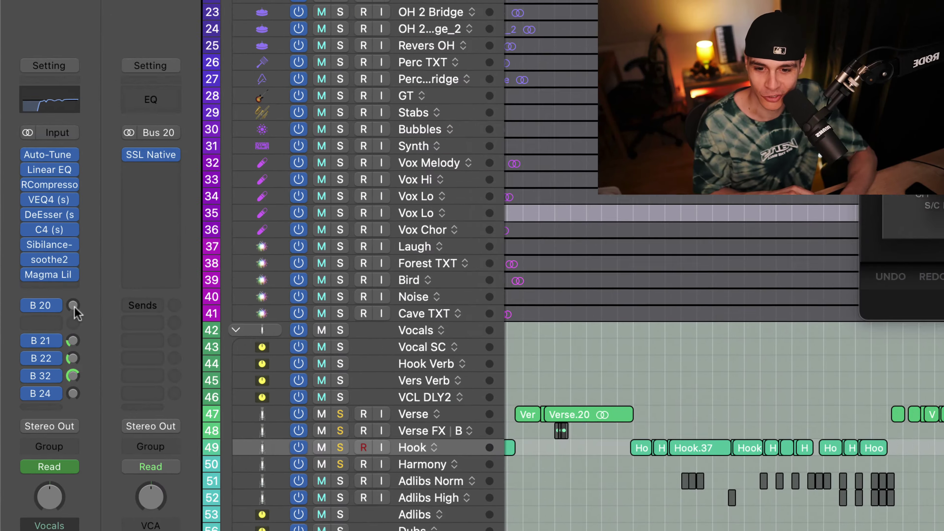
Reset the Hook track's Bus 20 send to its default level and compare playback with the SSL bus compressor off and on
{"action": "left_click", "coordinate": [30, 339], "text": "alt"}
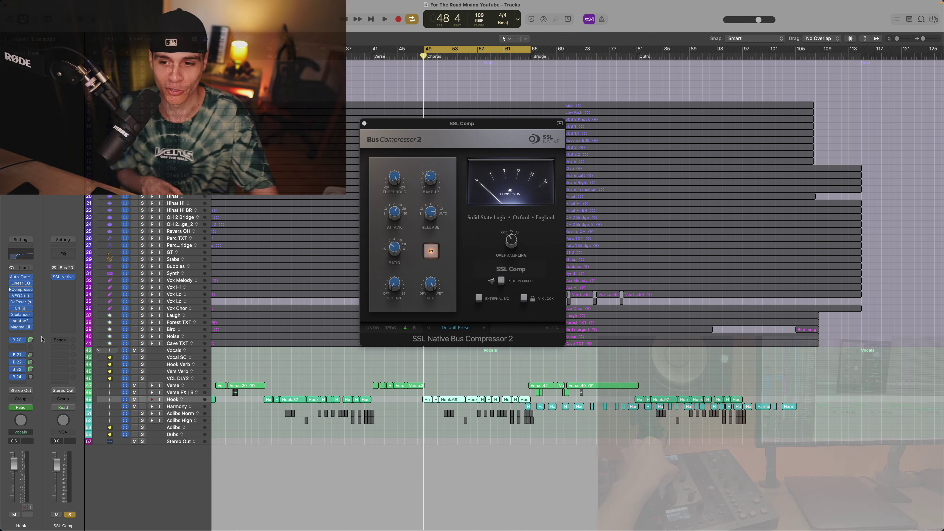
{"action": "key", "text": "space"}
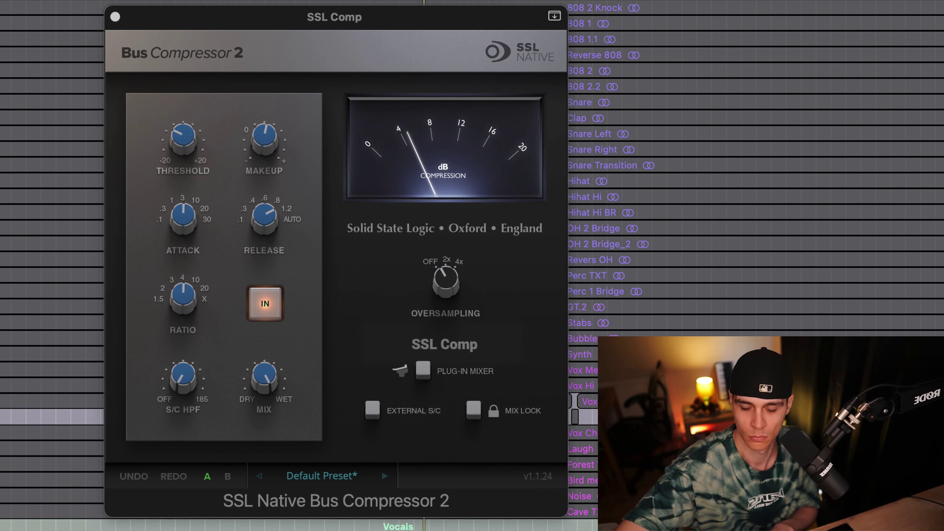
{"action": "left_click", "coordinate": [265, 304]}
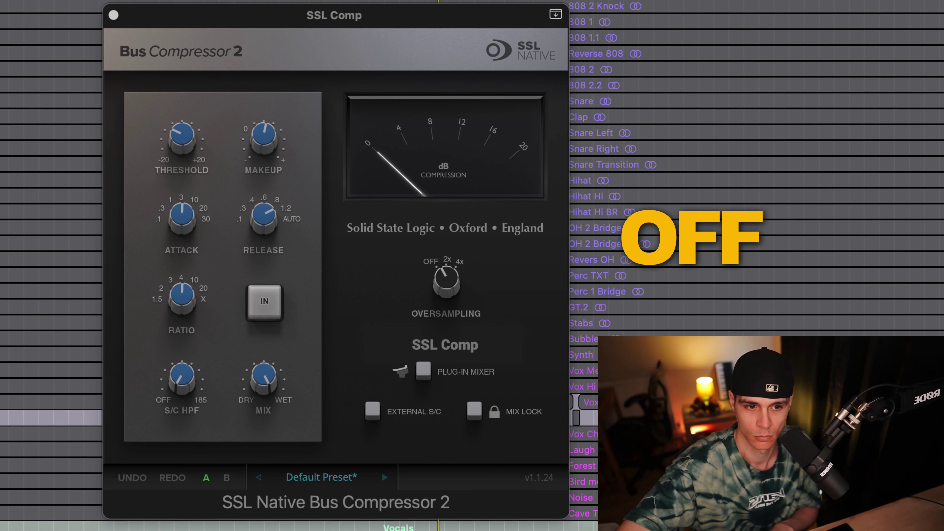
{"action": "left_click", "coordinate": [264, 303]}
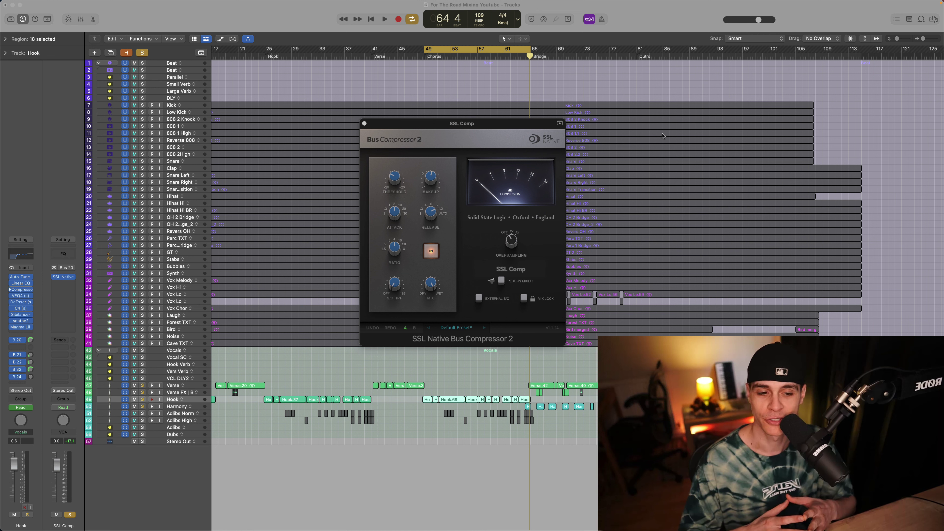
{"action": "key", "text": "ctrl+s"}
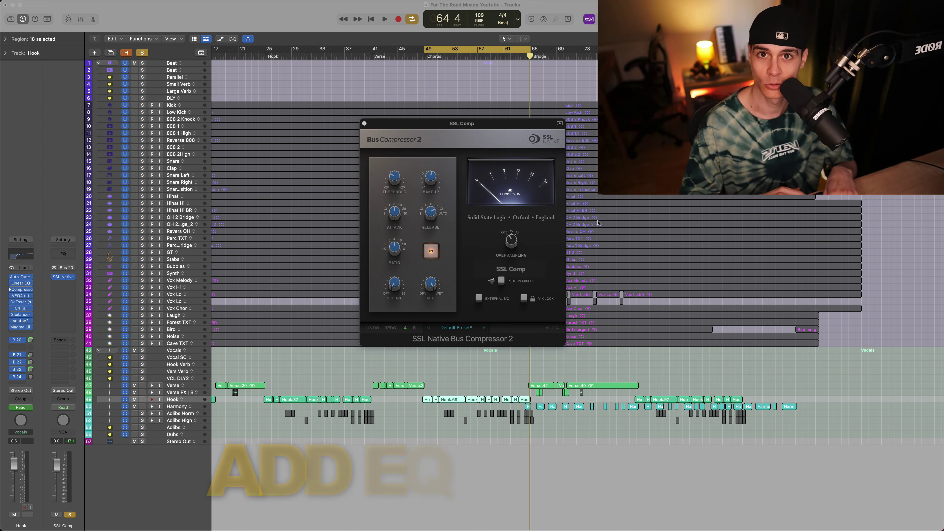
On the SSL Comp aux, boost the SSL Fusion Violet EQ highs by about 2.1 dB with FAT enabled, and compare it bypassed and active
{"action": "left_click", "coordinate": [63, 277]}
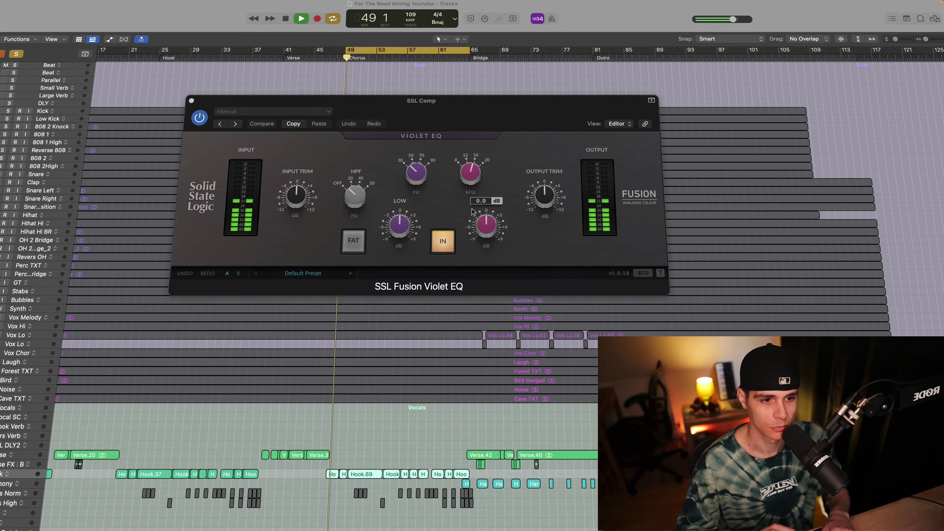
{"action": "left_click_drag", "start_coordinate": [480, 226], "coordinate": [489, 209]}
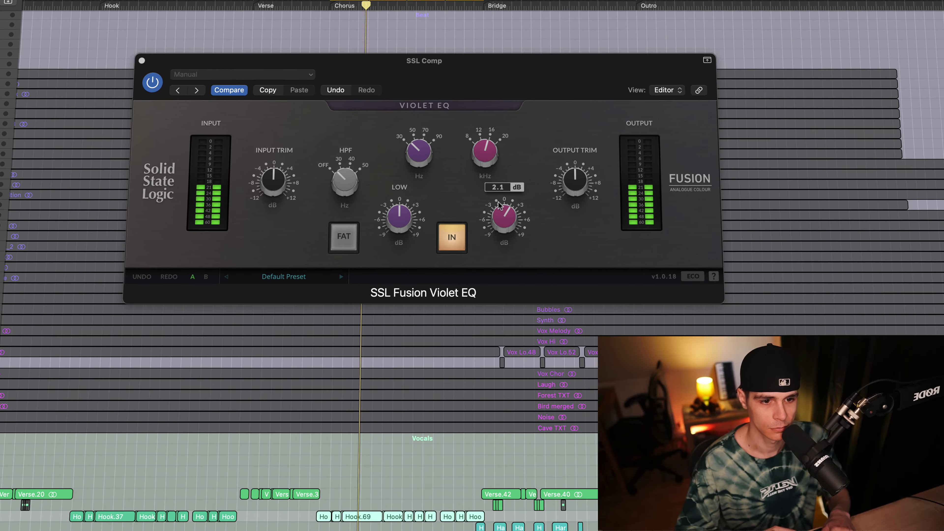
{"action": "left_click", "coordinate": [352, 243]}
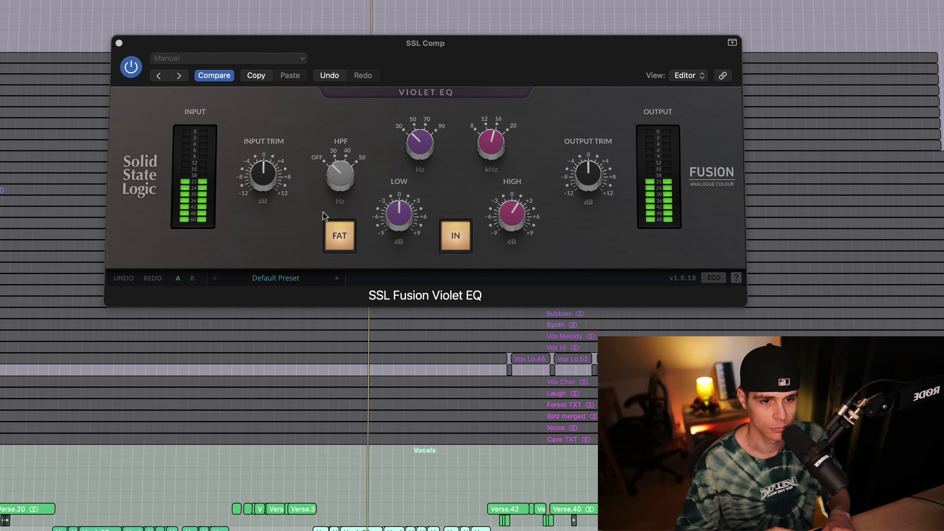
{"action": "left_click", "coordinate": [125, 65]}
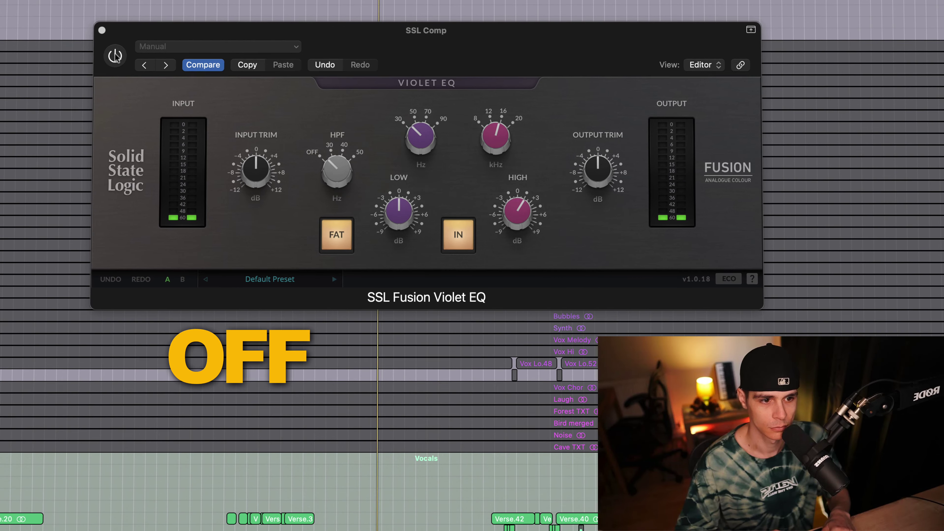
{"action": "left_click", "coordinate": [112, 53]}
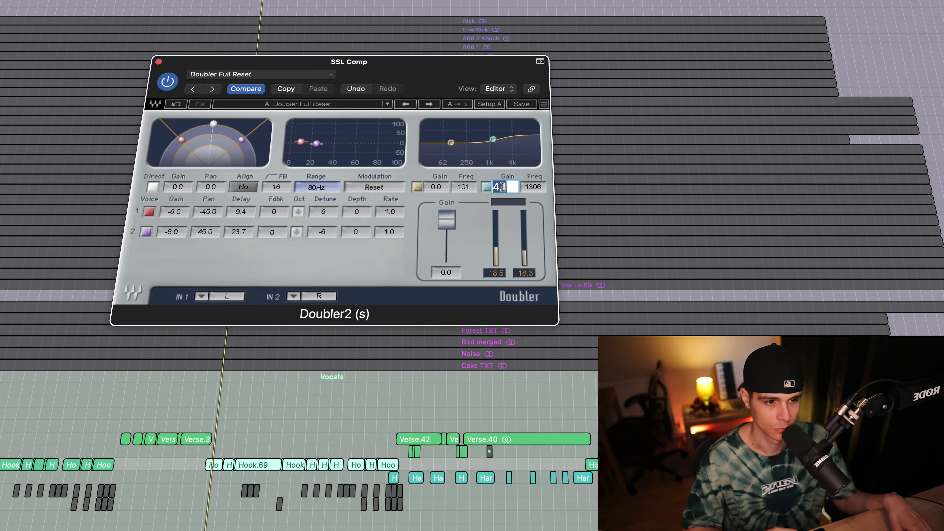
In Doubler2, set the 1306 Hz EQ band's gain to 0 and both voice gains to about -8.1
{"action": "type", "text": "0"}
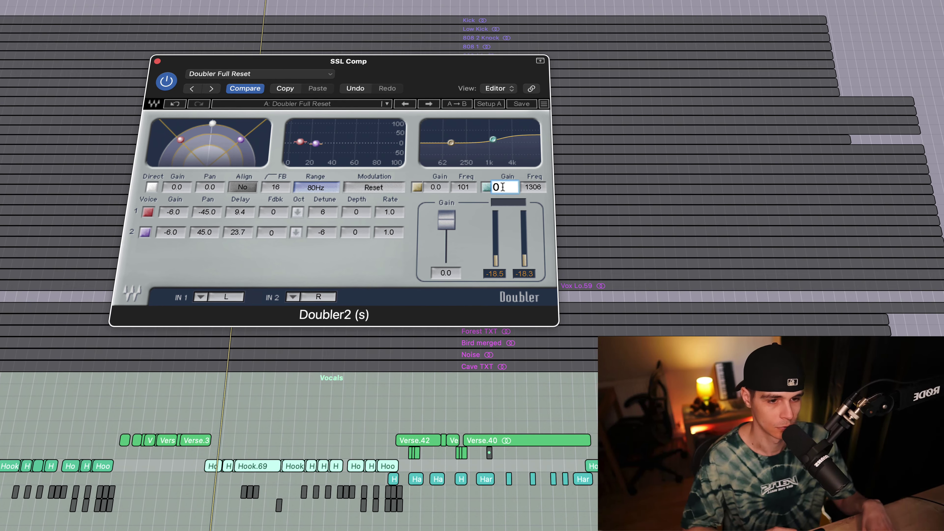
{"action": "key", "text": "Return"}
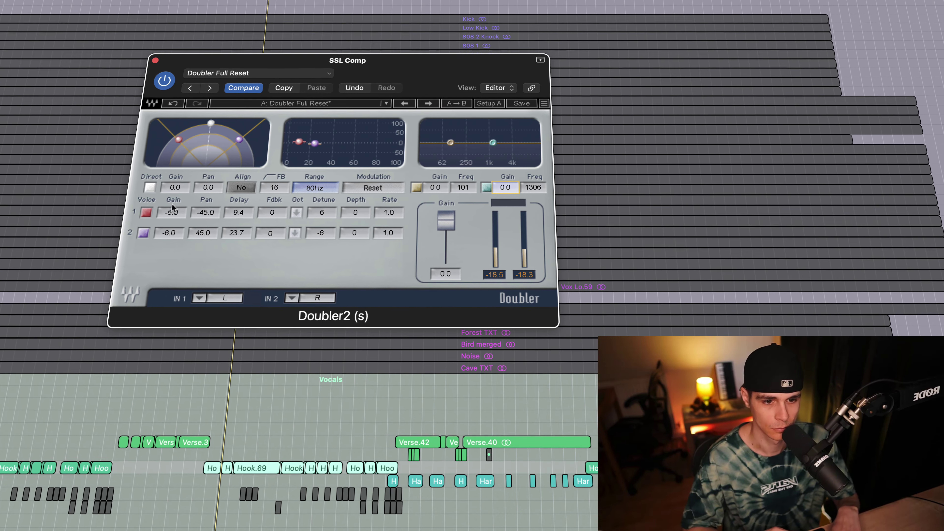
{"action": "left_click_drag", "start_coordinate": [169, 213], "coordinate": [156, 267]}
{"action": "scroll", "coordinate": [163, 214], "scroll_direction": "down", "scroll_amount": 3}
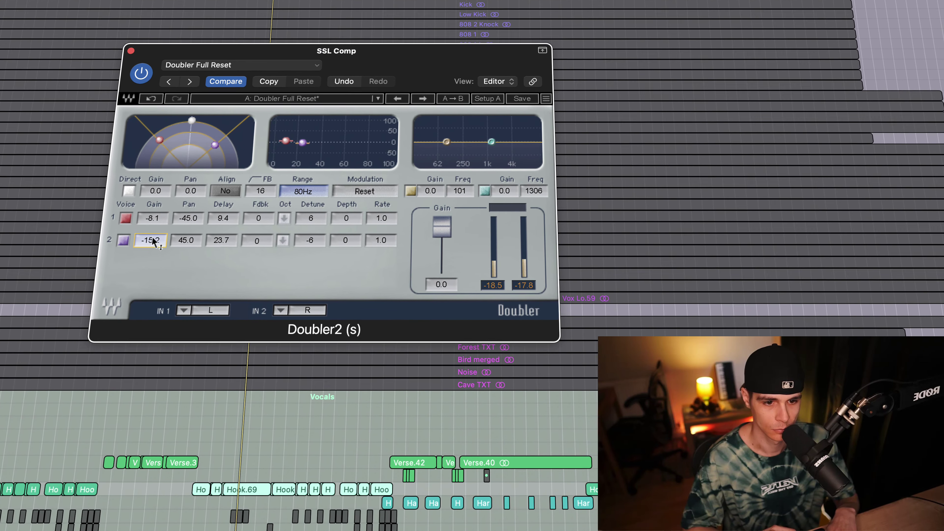
{"action": "left_click_drag", "start_coordinate": [153, 213], "coordinate": [141, 186]}
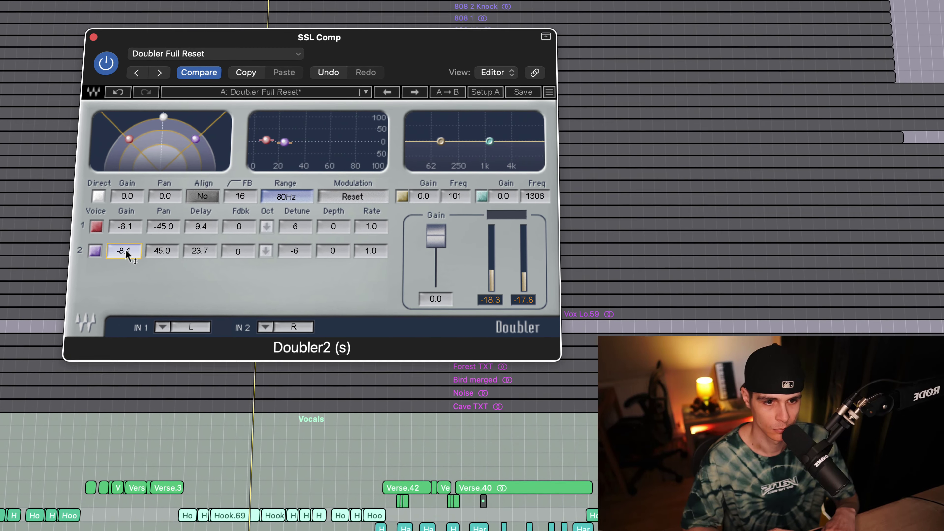
Compare the hook vocal with Doubler2 bypassed and active, and close the plug-in window
{"action": "left_click", "coordinate": [97, 60]}
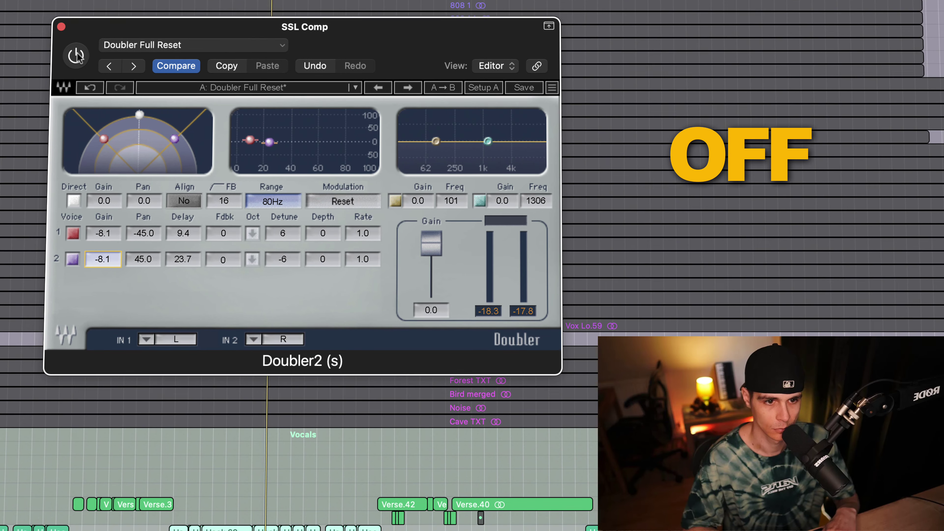
{"action": "left_click", "coordinate": [83, 57]}
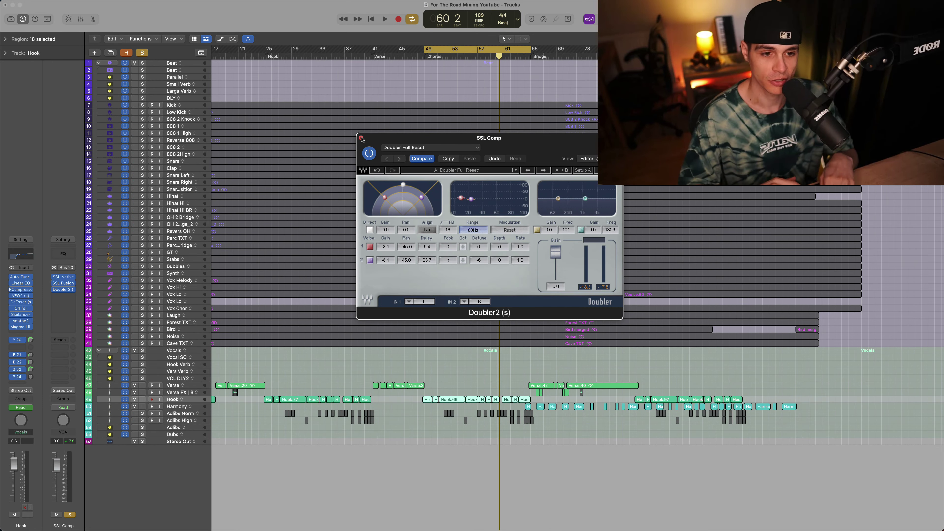
{"action": "left_click", "coordinate": [362, 139]}
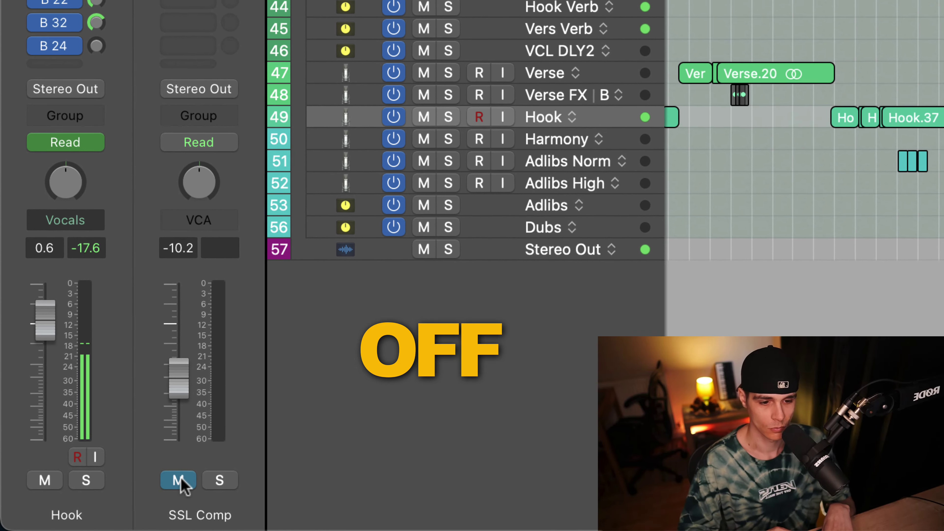
Compare the vocal in the full mix with the SSL Comp aux muted and unmuted
{"action": "left_click", "coordinate": [158, 487]}
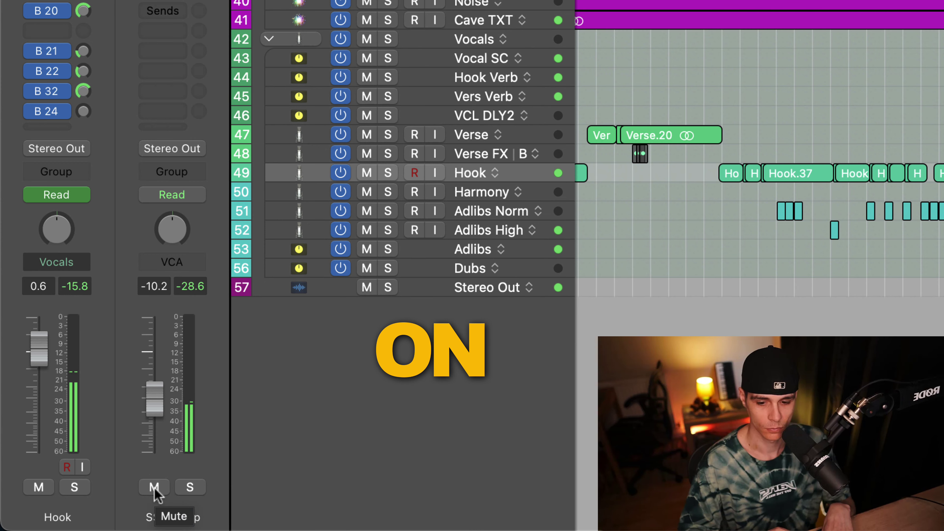
{"action": "left_click", "coordinate": [154, 490]}
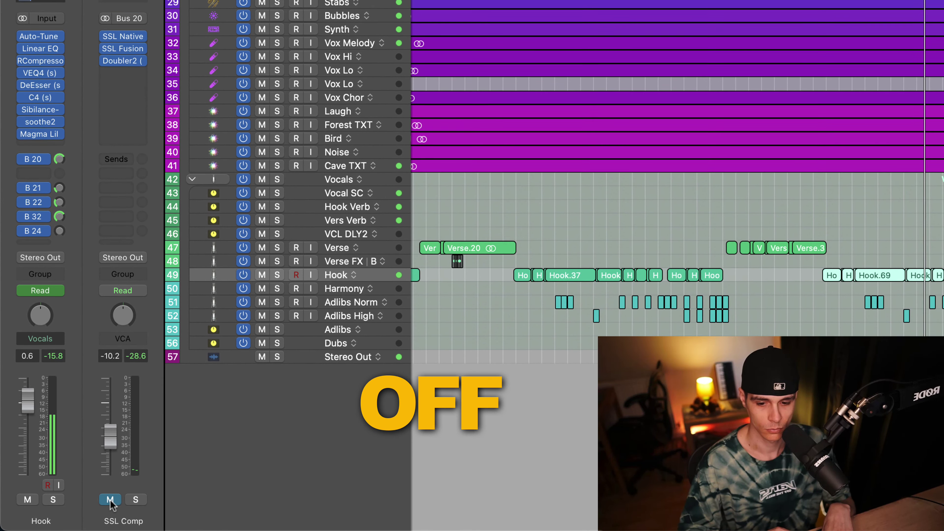
{"action": "left_click", "coordinate": [135, 493]}
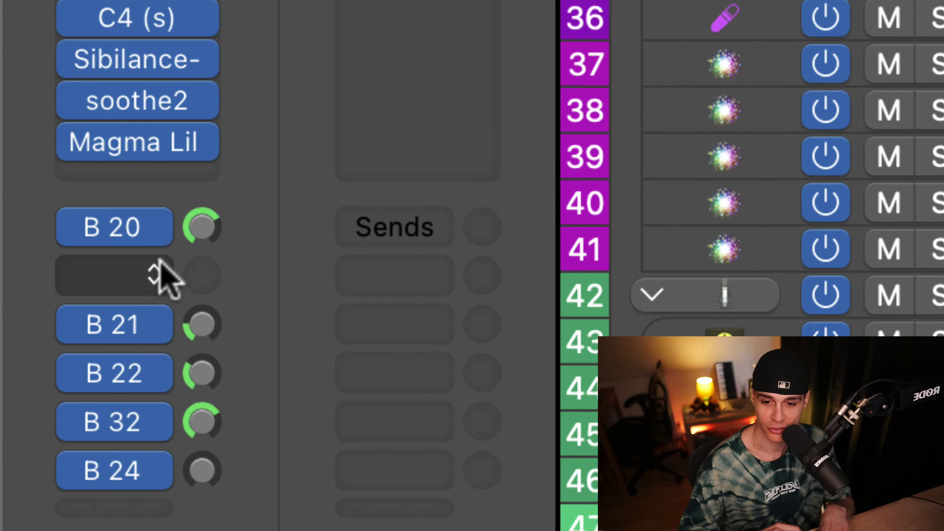
Add a Bus 23 send to the Hook track, raise its level, and lower the Aux 11 fader to about -7.2 dB
{"action": "left_click", "coordinate": [25, 346]}
{"action": "left_click_drag", "start_coordinate": [203, 294], "coordinate": [206, 271]}
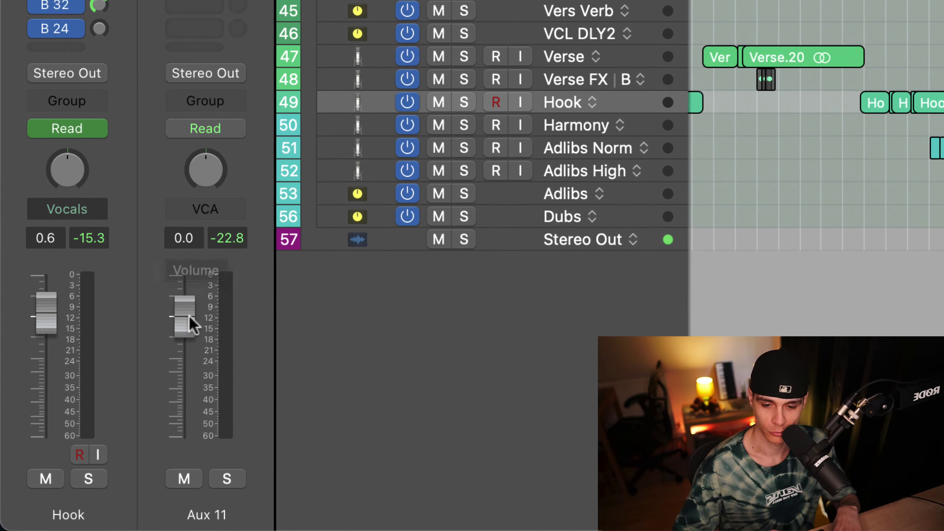
{"action": "left_click_drag", "start_coordinate": [189, 316], "coordinate": [190, 319]}
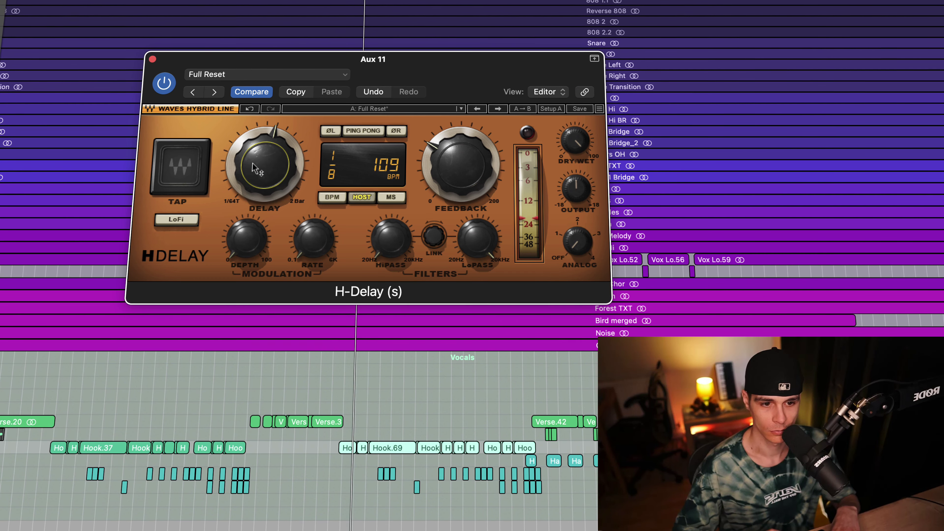
Set H-Delay to a 1/8 ping-pong delay with feedback about 37 and narrowed HiPass and LoPass filters, and check it in solo
{"action": "left_click_drag", "start_coordinate": [254, 186], "coordinate": [254, 172]}
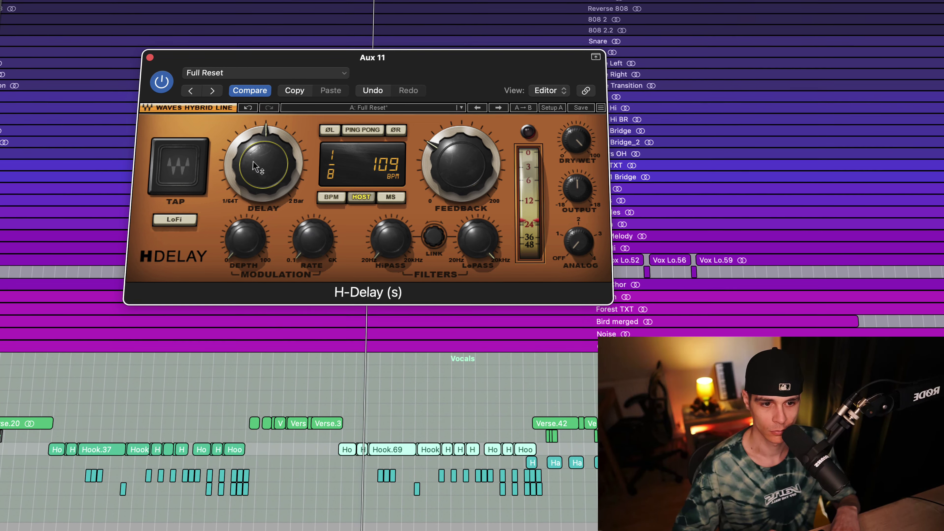
{"action": "left_click_drag", "start_coordinate": [439, 178], "coordinate": [438, 207]}
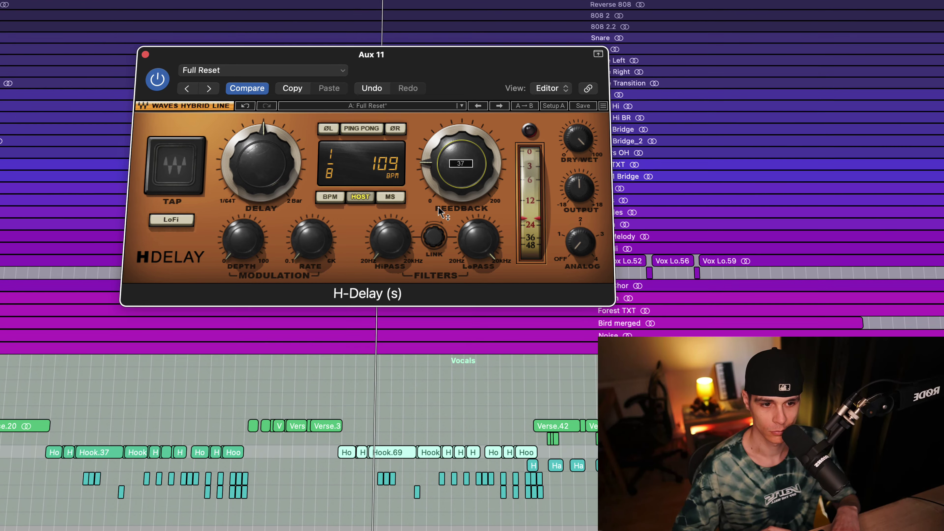
{"action": "left_click_drag", "start_coordinate": [390, 240], "coordinate": [416, 110]}
{"action": "left_click_drag", "start_coordinate": [481, 241], "coordinate": [470, 417]}
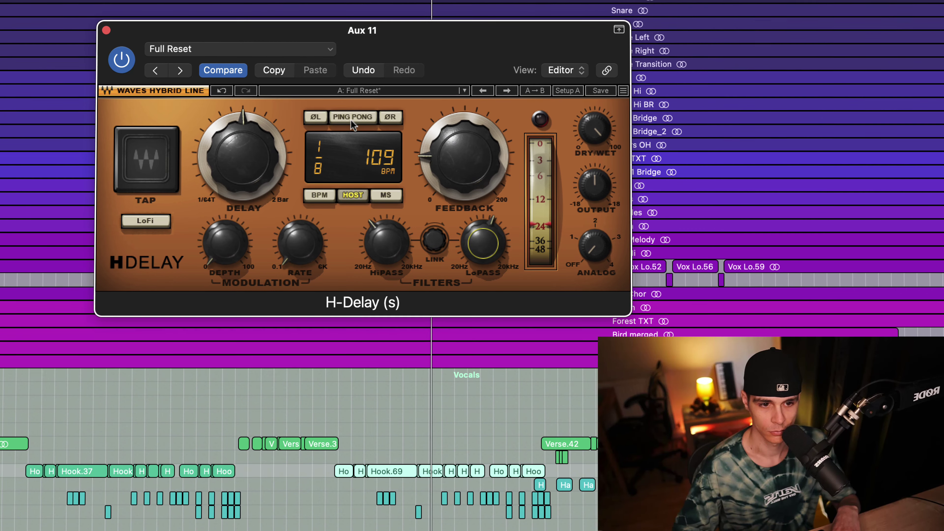
{"action": "left_click_drag", "start_coordinate": [385, 244], "coordinate": [386, 235]}
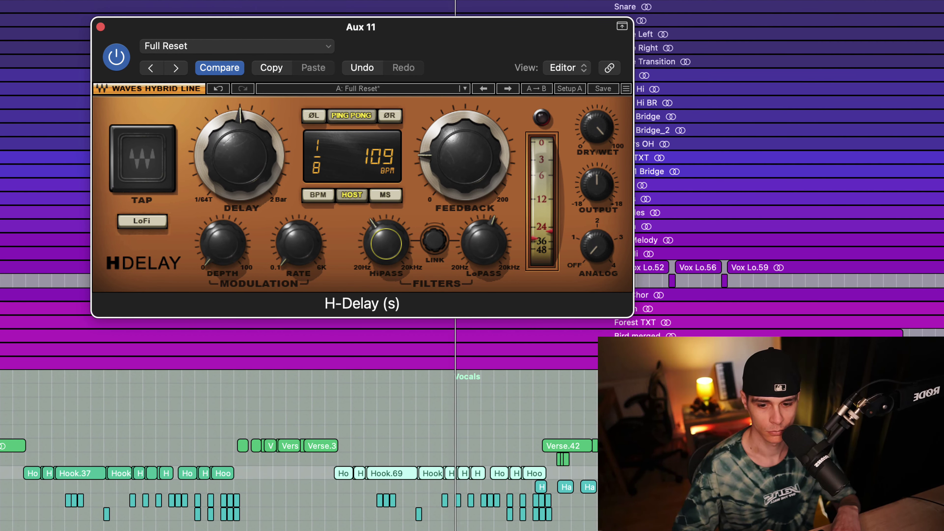
{"action": "key", "text": "s"}
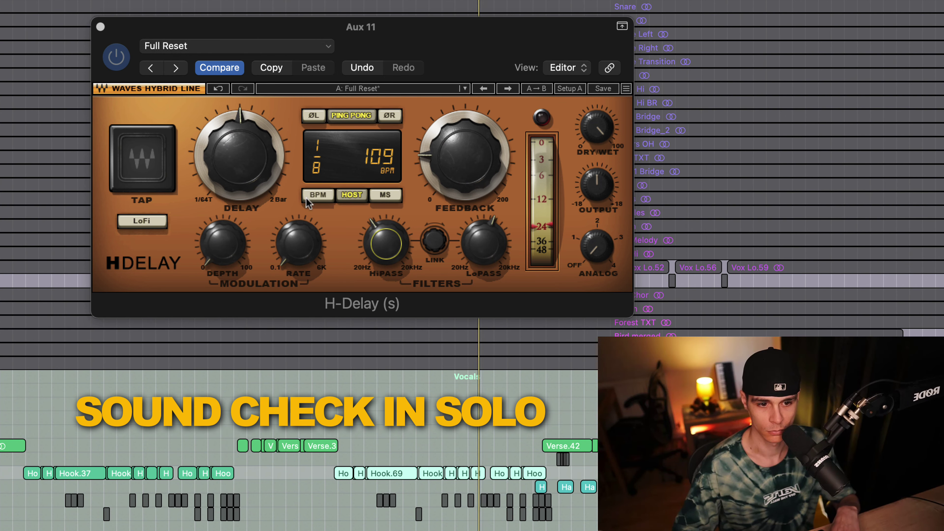
{"action": "key", "text": "s"}
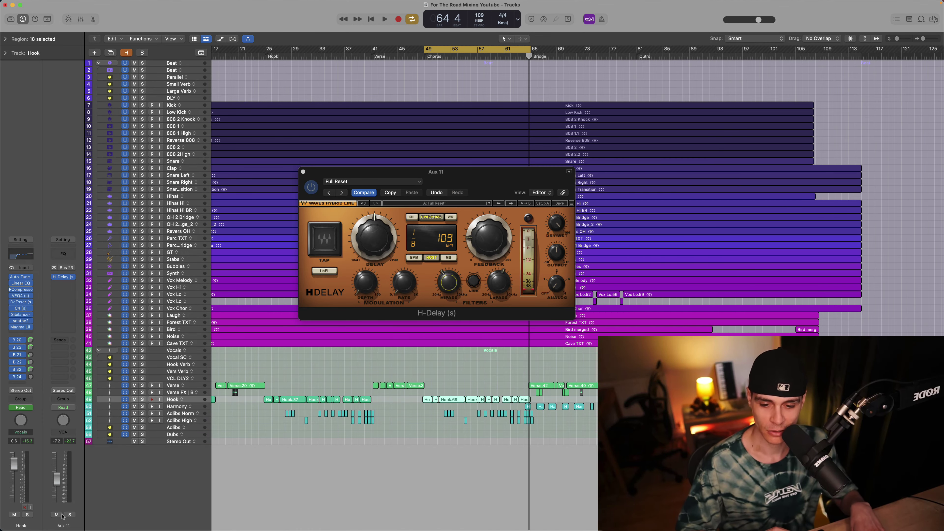
Rename the Aux 11 channel as Delay
{"action": "double_click", "coordinate": [64, 525]}
{"action": "type", "text": "Dela"}
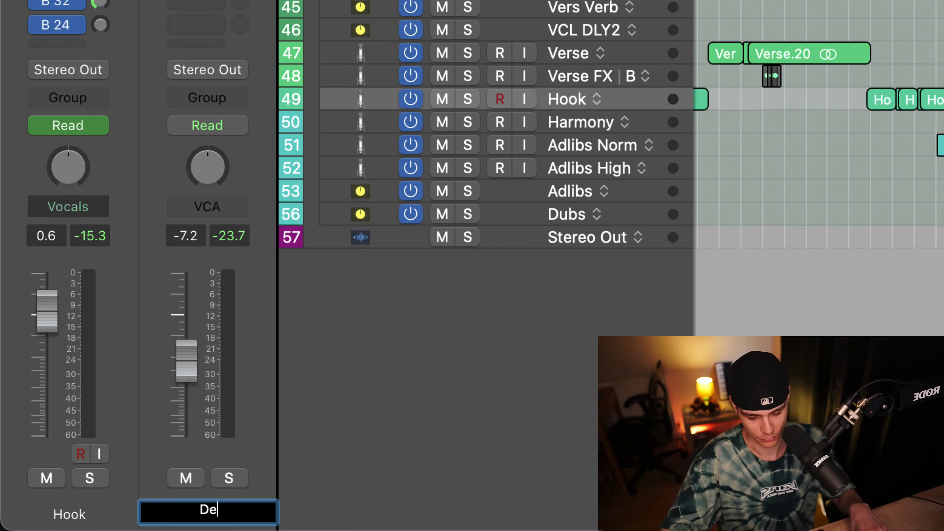
{"action": "type", "text": "y"}
{"action": "key", "text": "Return"}
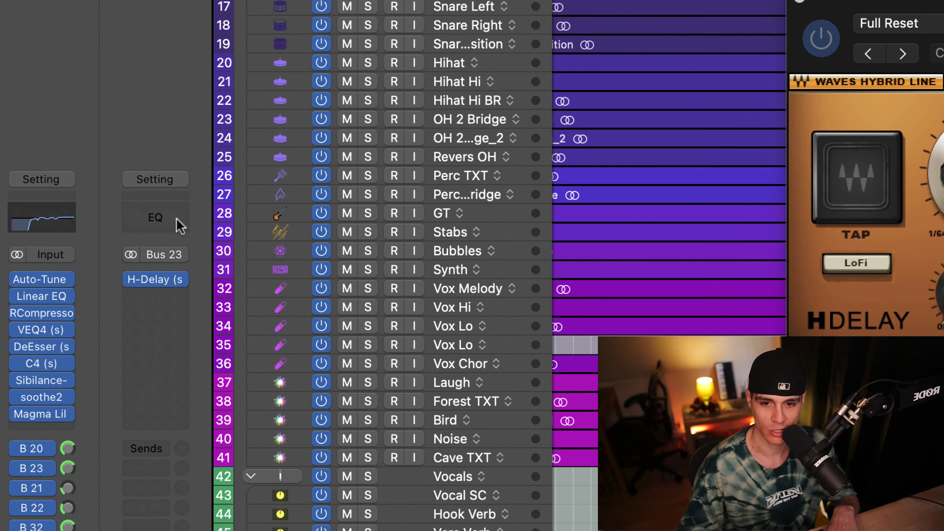
Try a Channel EQ on the Delay aux with a low cut around 206 Hz and a high cut around 4400 Hz
{"action": "left_click", "coordinate": [67, 255]}
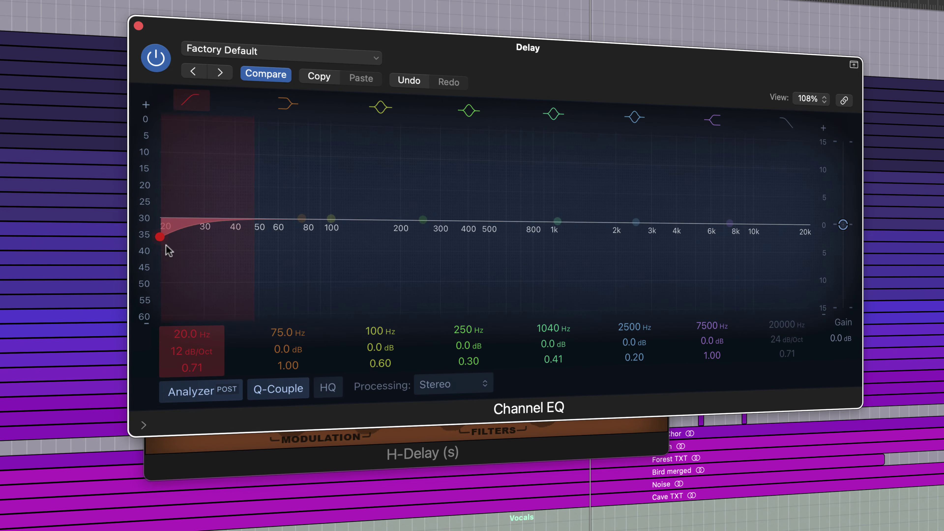
{"action": "left_click_drag", "start_coordinate": [416, 170], "coordinate": [684, 174]}
{"action": "left_click_drag", "start_coordinate": [750, 252], "coordinate": [577, 253]}
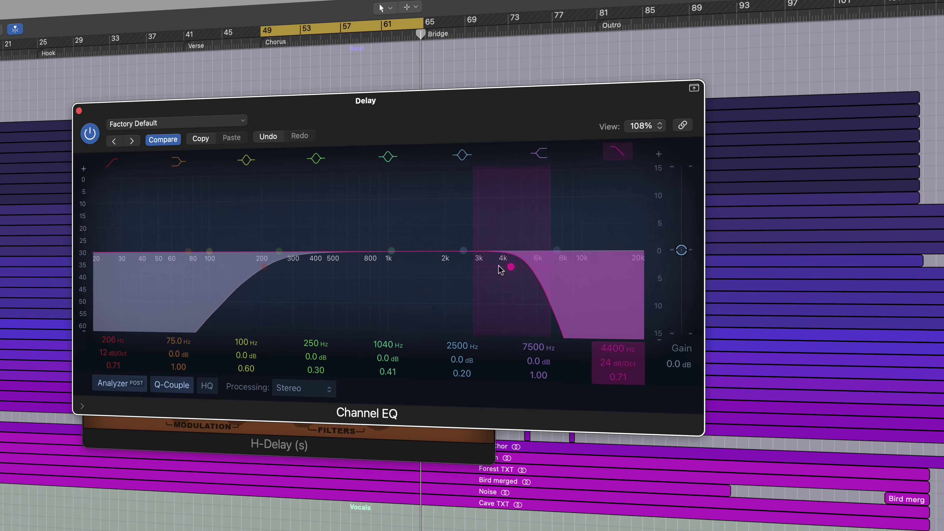
{"action": "left_click", "coordinate": [109, 67]}
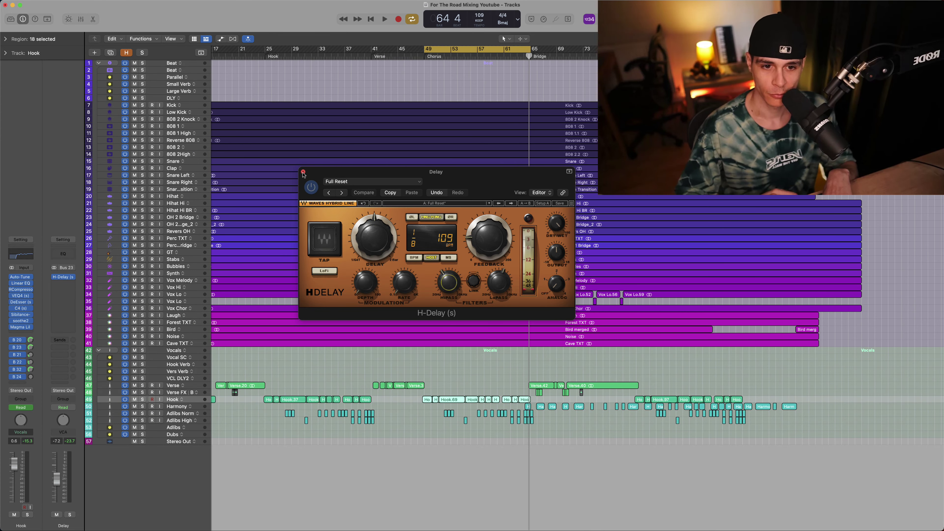
Close H-Delay and insert a Compressor after it on the Delay aux
{"action": "left_click", "coordinate": [303, 173]}
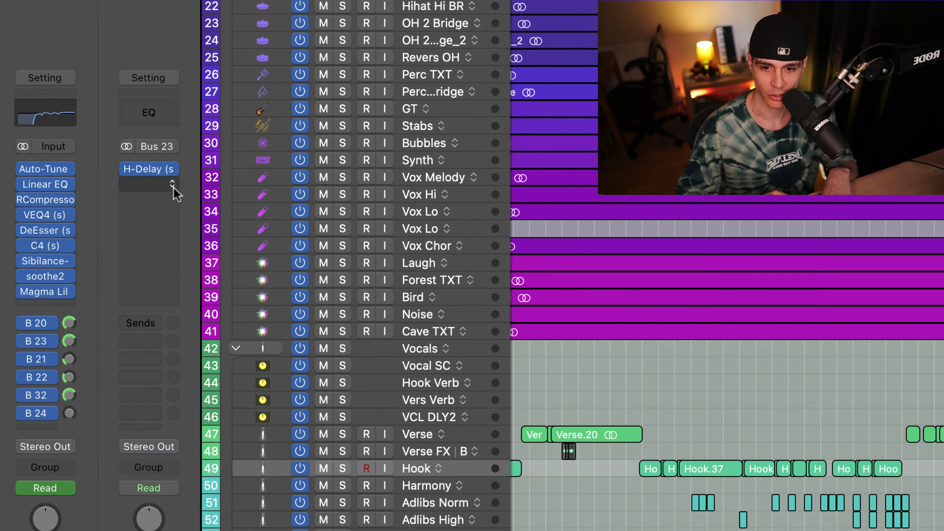
{"action": "left_click", "coordinate": [173, 186]}
{"action": "mouse_move", "coordinate": [217, 406]}
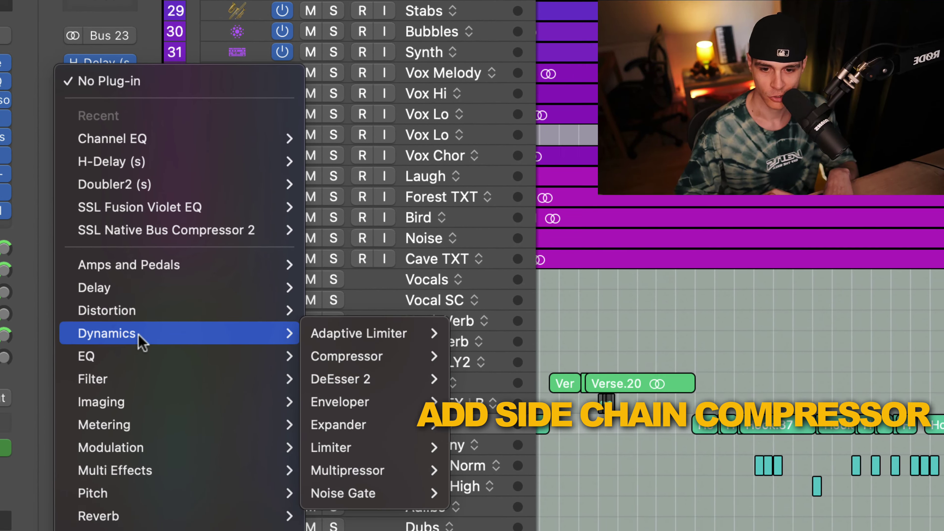
{"action": "mouse_move", "coordinate": [379, 356]}
{"action": "left_click", "coordinate": [487, 356]}
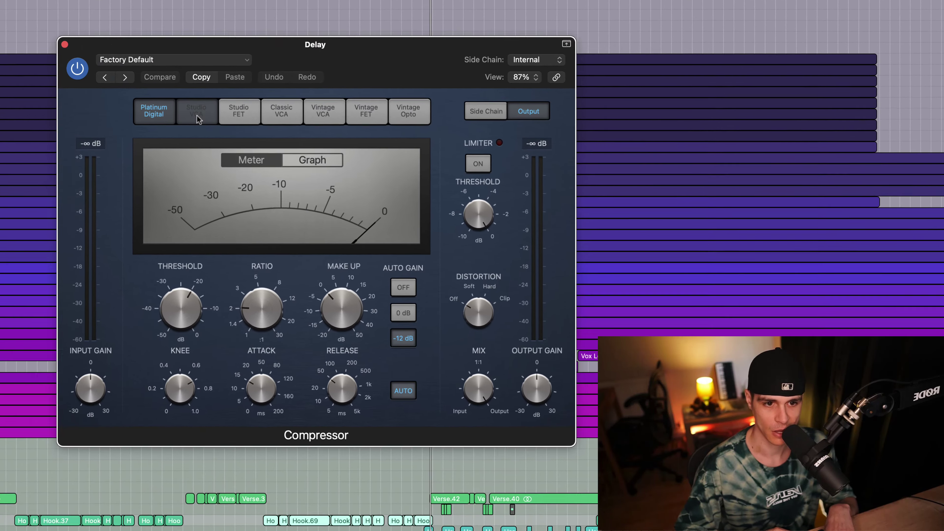
Switch the compressor to the Studio VCA model and set its side chain source to Hook (Audio 1)
{"action": "left_click", "coordinate": [380, 138]}
{"action": "left_click", "coordinate": [373, 89]}
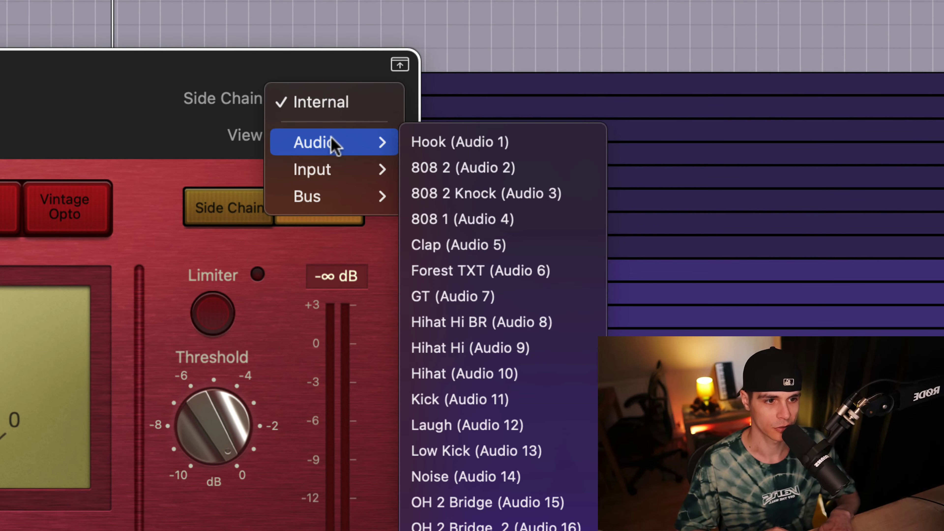
{"action": "left_click", "coordinate": [438, 145]}
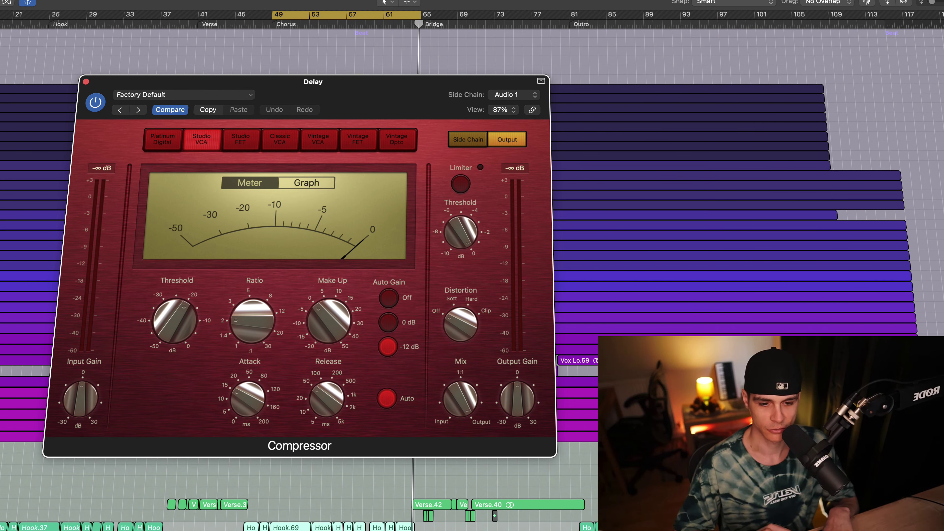
During playback, set the compressor threshold to -38 dB with auto gain off, raise the ratio, shorten the attack, and adjust the release
{"action": "key", "text": "space"}
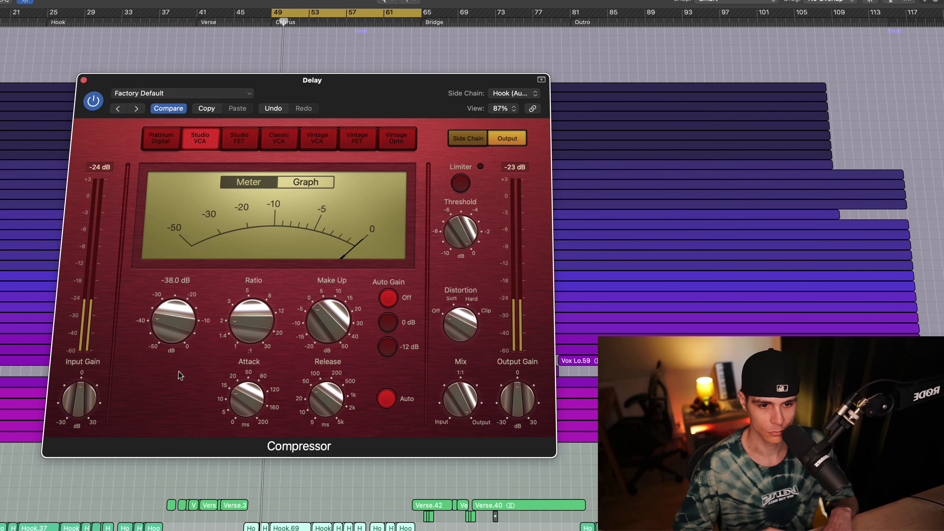
{"action": "left_click_drag", "start_coordinate": [245, 337], "coordinate": [252, 301]}
{"action": "left_click_drag", "start_coordinate": [245, 402], "coordinate": [244, 439]}
{"action": "mouse_move", "coordinate": [316, 404]}
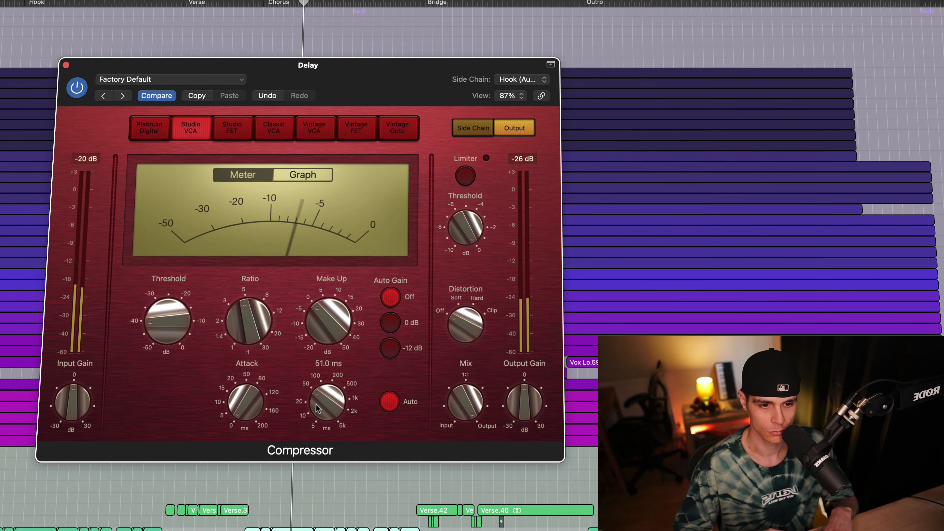
{"action": "mouse_move", "coordinate": [317, 405]}
{"action": "left_mouse_down"}
{"action": "mouse_move", "coordinate": [318, 373]}
{"action": "mouse_move", "coordinate": [327, 402]}
{"action": "mouse_move", "coordinate": [321, 392]}
{"action": "left_mouse_up"}
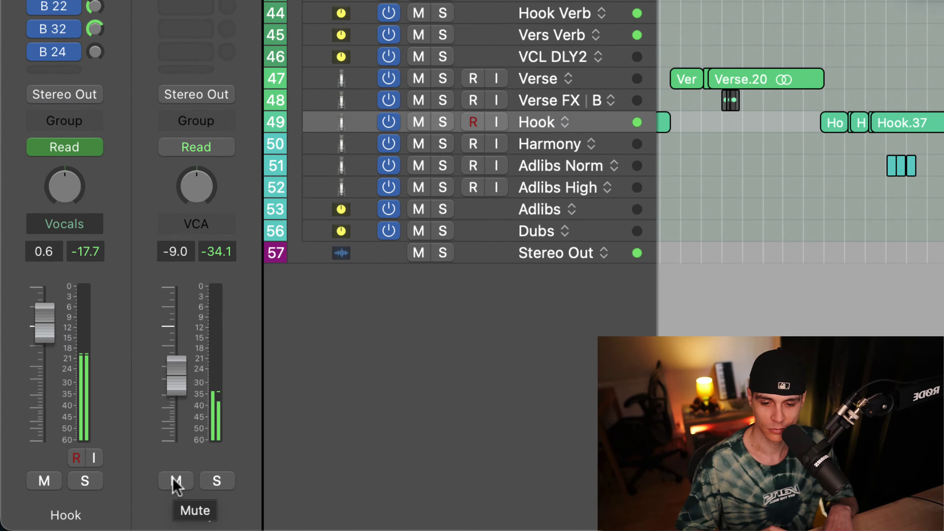
Compare the mix with the Delay channel muted and unmuted, and with SSL Comp and Delay muted and unmuted together
{"action": "left_click", "coordinate": [57, 515]}
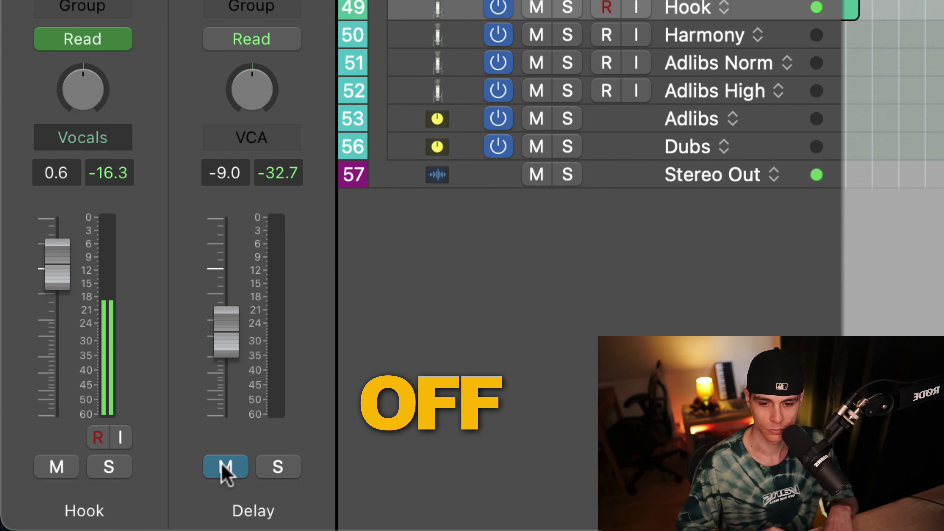
{"action": "left_click", "coordinate": [226, 470]}
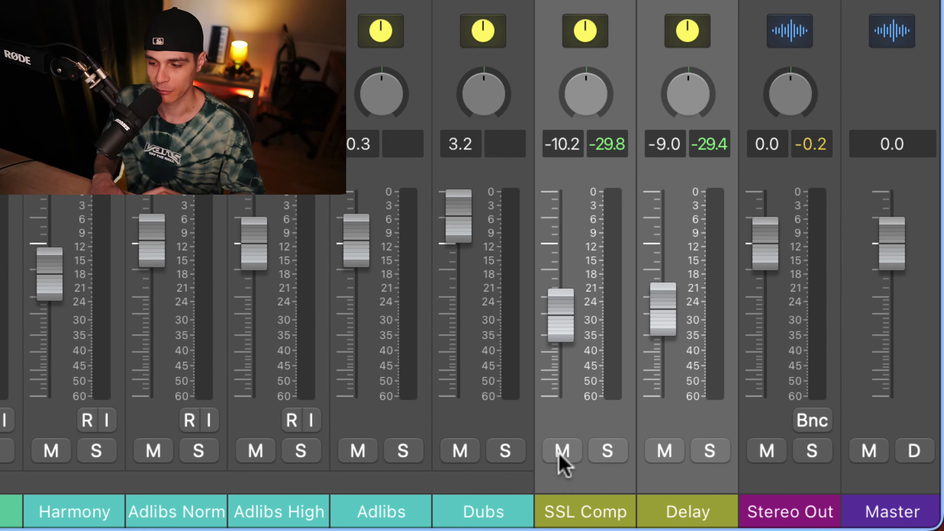
{"action": "left_click", "coordinate": [561, 451]}
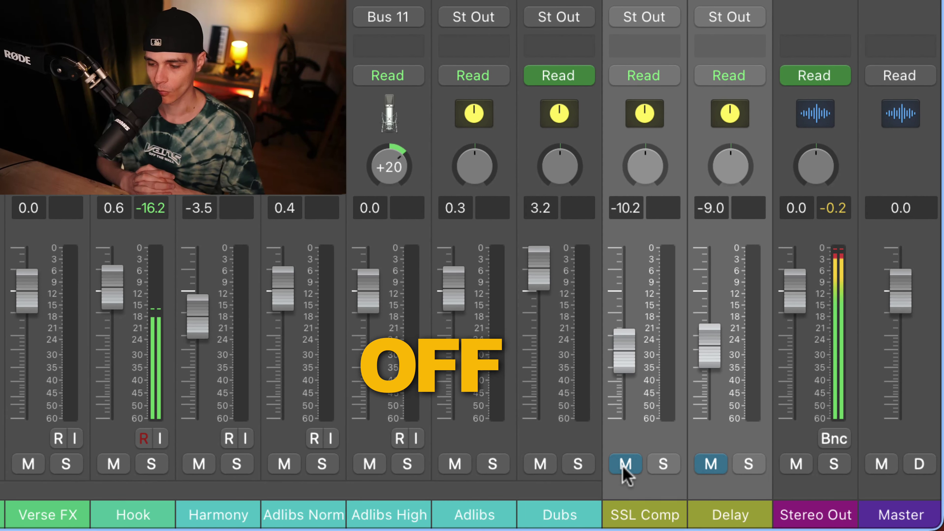
{"action": "left_click", "coordinate": [647, 469]}
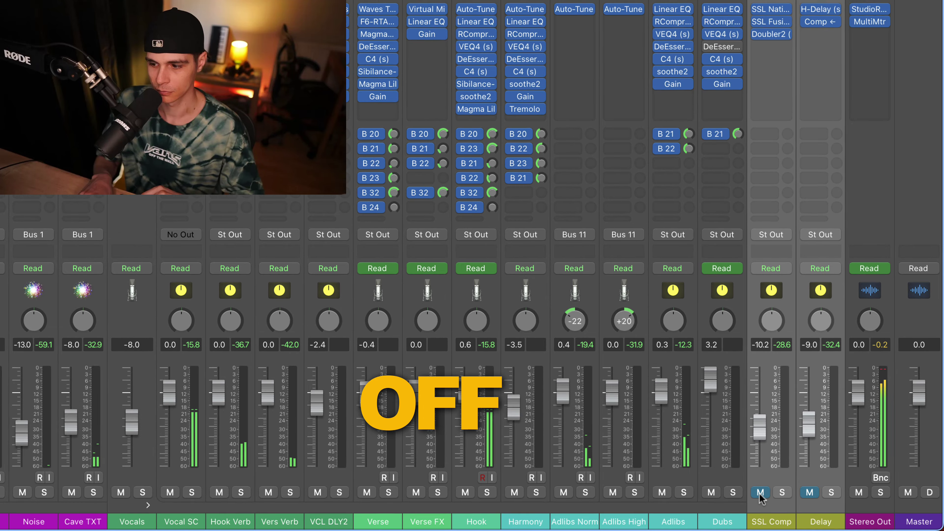
{"action": "left_click", "coordinate": [760, 492]}
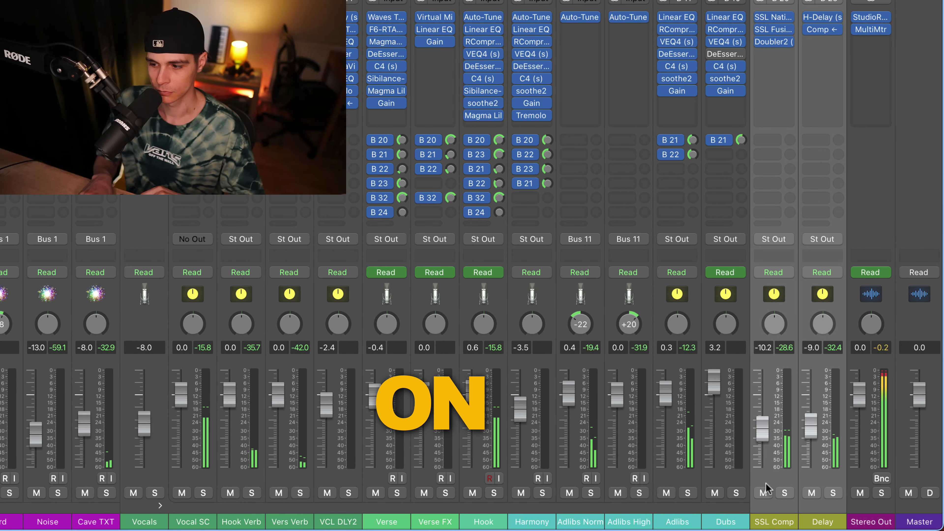